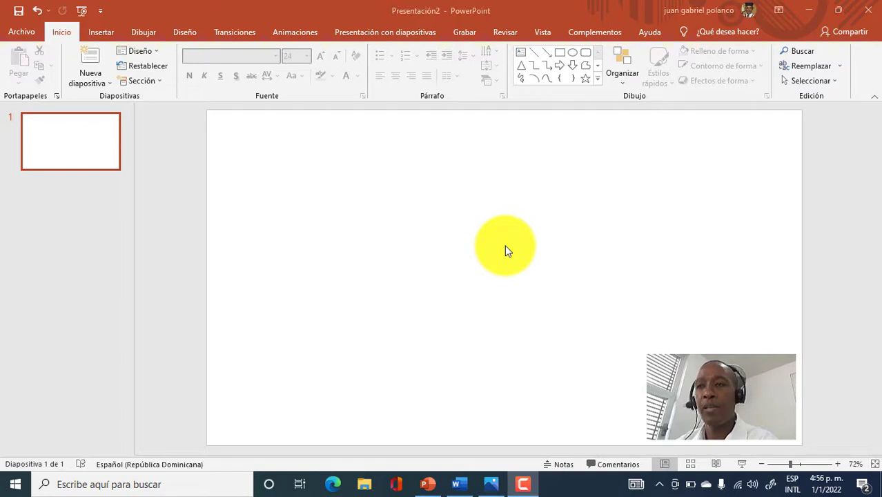
Insert the 'rostro' photo from the imagenes folder on this device onto the blank slide.
click(98, 35)
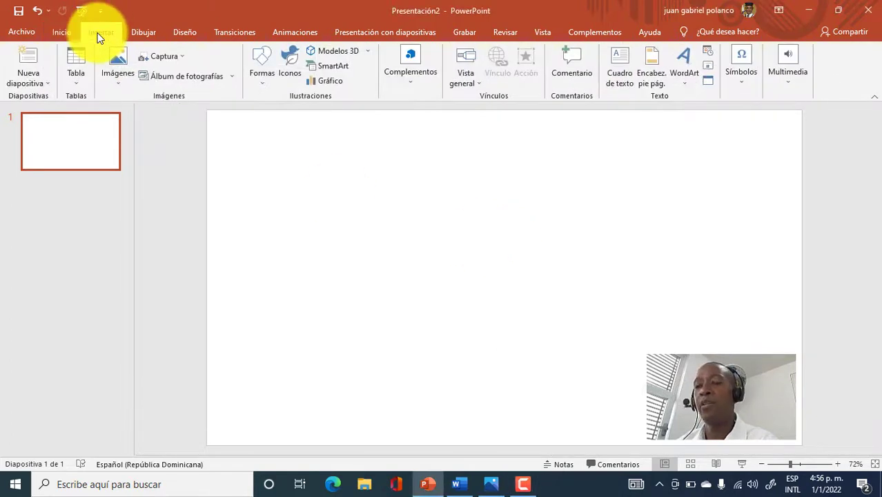
click(116, 81)
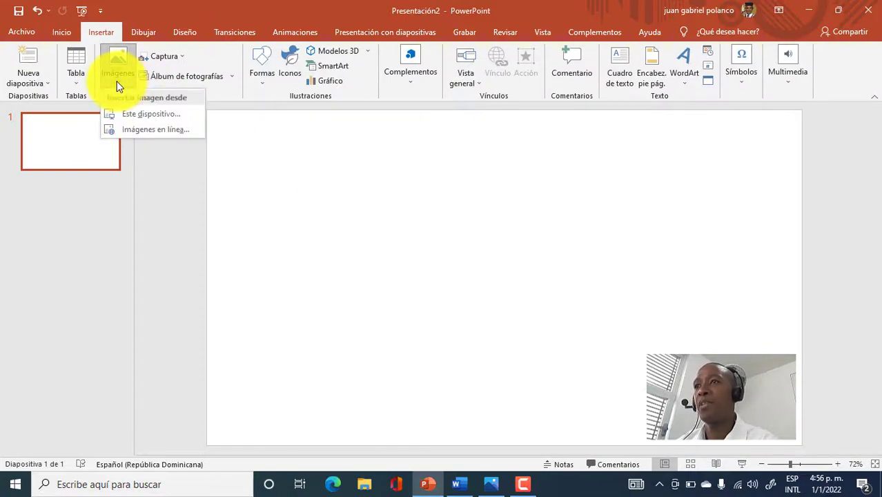
click(138, 114)
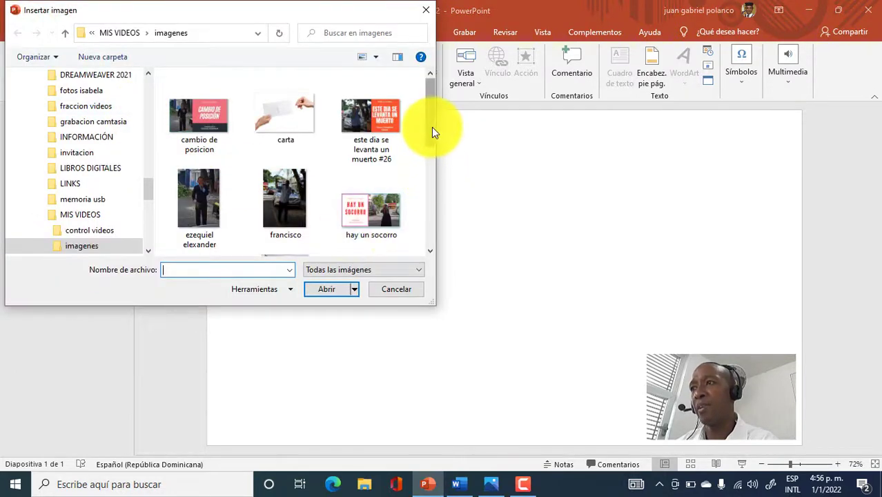
drag(430, 127, 427, 218)
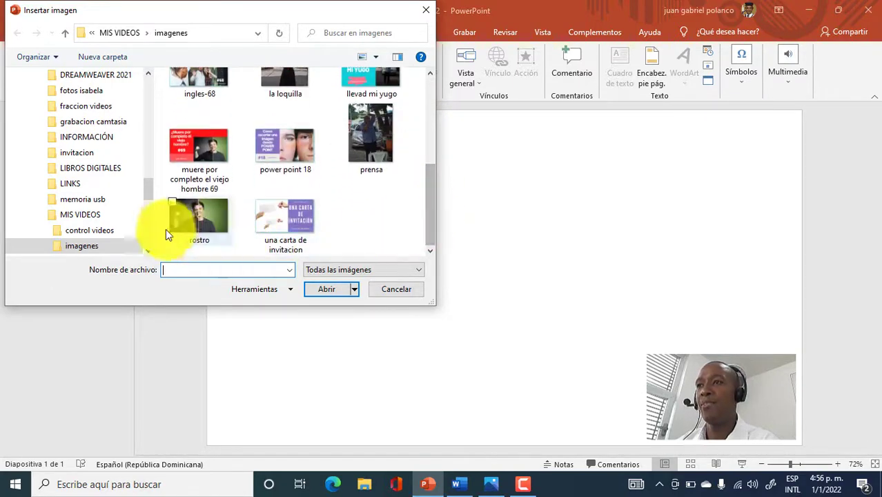
click(200, 217)
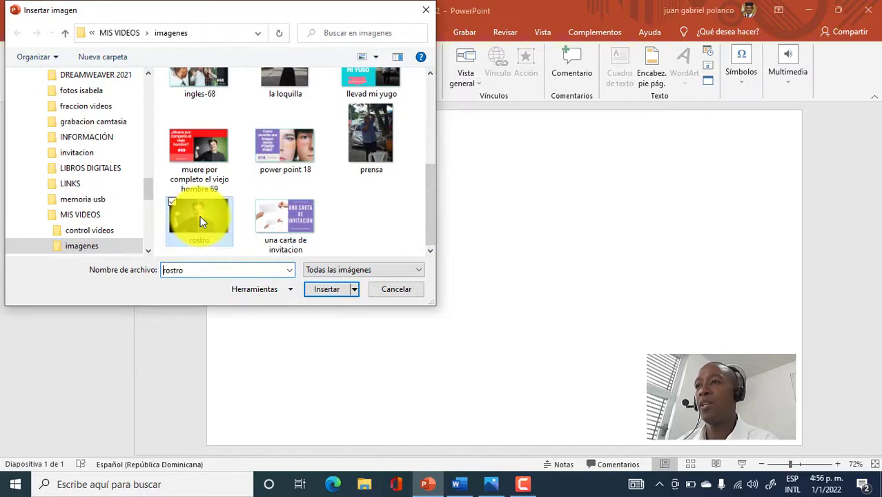
click(330, 292)
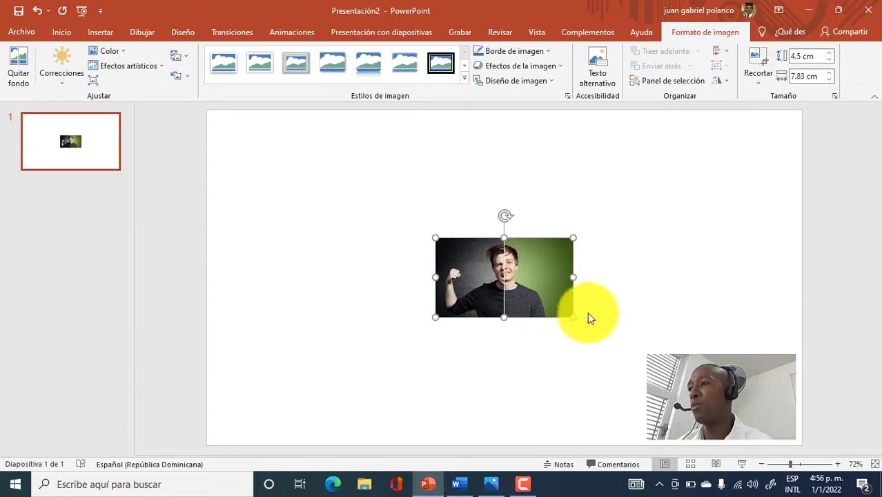
Drag the photo's bottom-right corner outward until it measures 11.84 × 20.61 cm.
drag(572, 317, 667, 371)
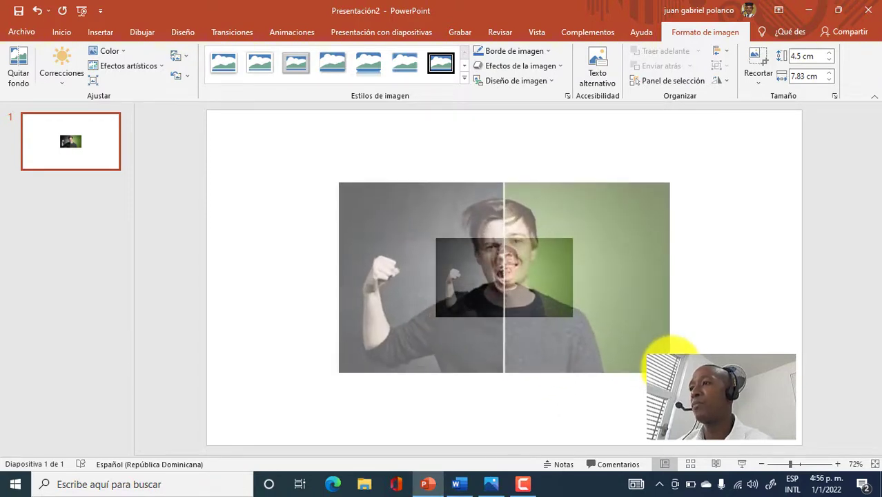
drag(668, 371, 685, 382)
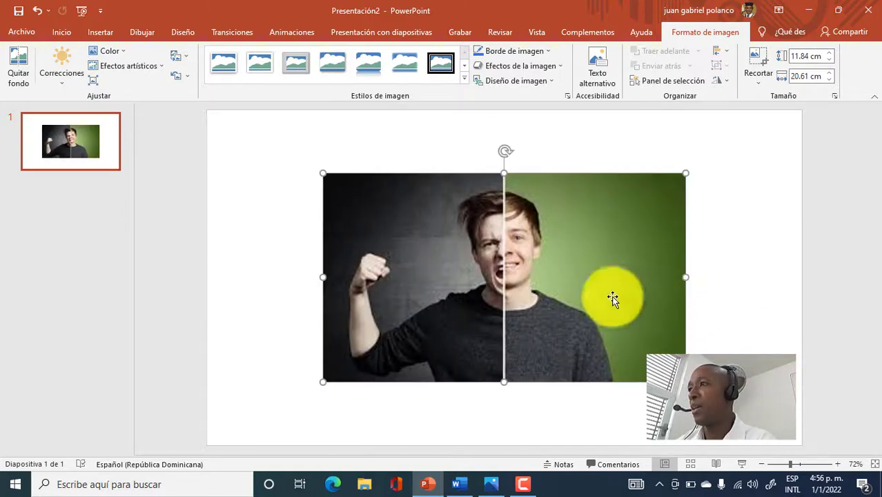
Crop off the grey left half and a narrow right strip, leaving a 6.11 cm-wide smiling half.
click(757, 83)
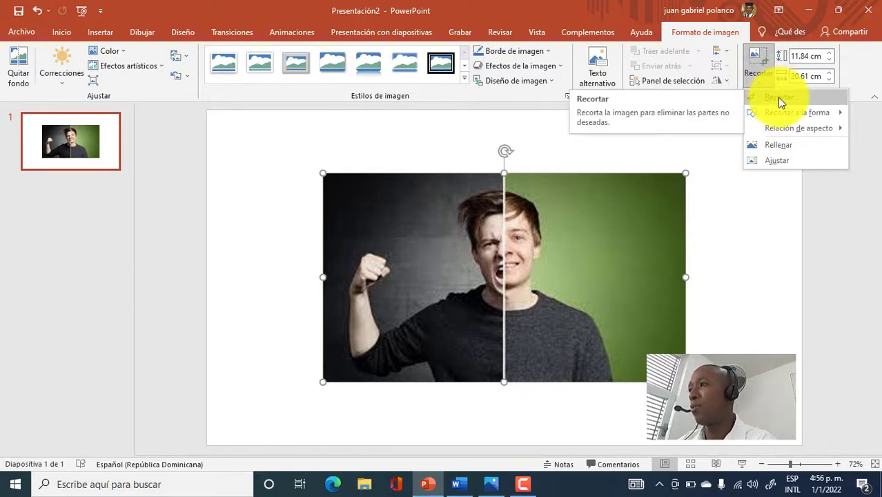
click(780, 100)
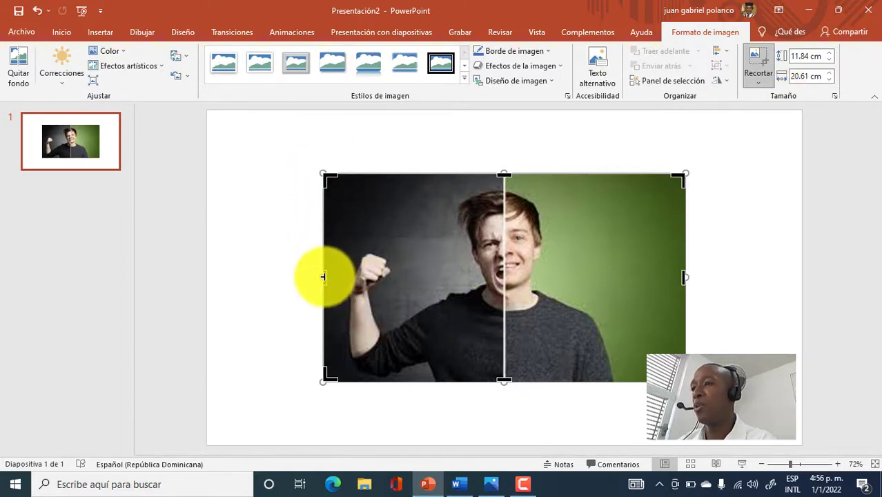
drag(323, 277, 500, 287)
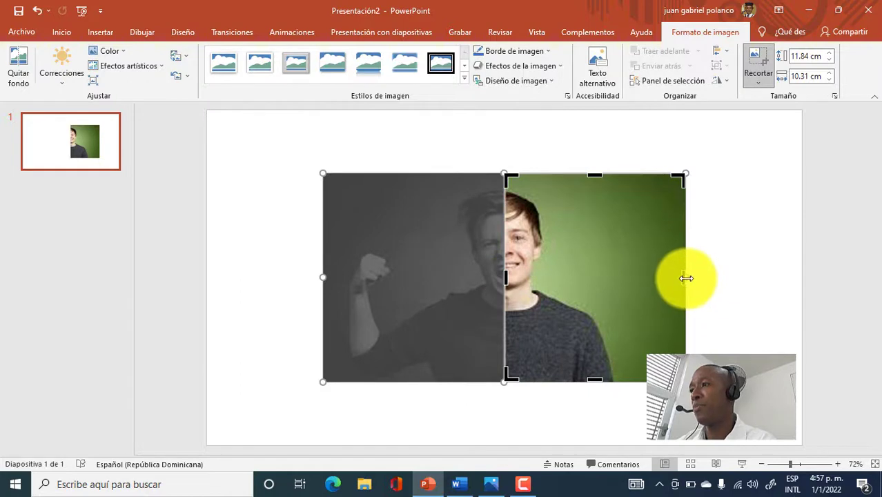
drag(686, 278, 617, 277)
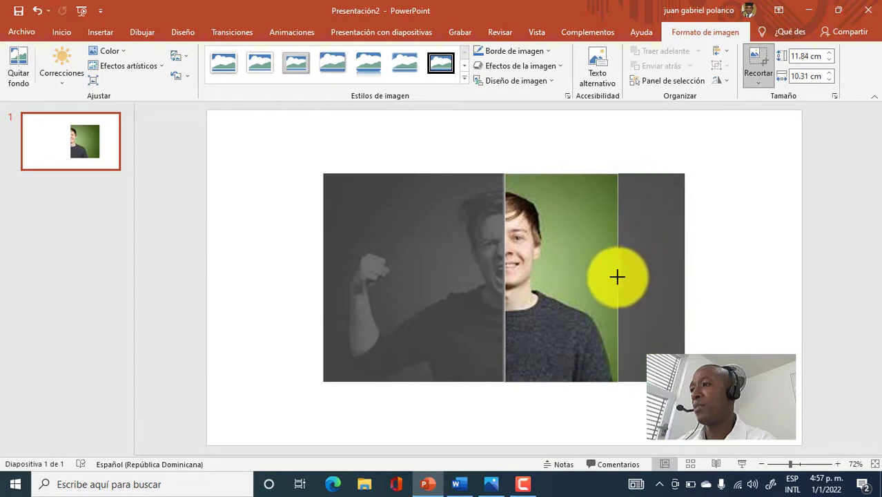
drag(616, 277, 611, 276)
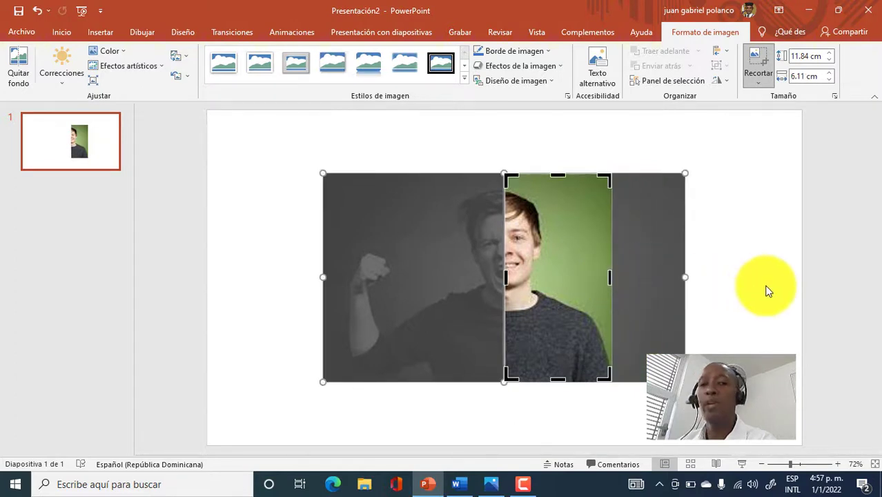
Undo the applied crop and drag the left crop edge back to show the full 11.84 × 20.61 cm photo.
click(759, 247)
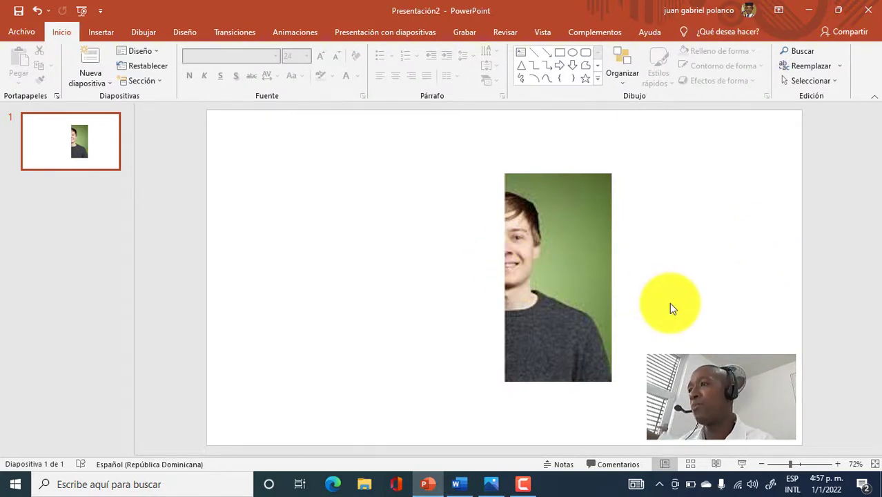
key(ctrl+z)
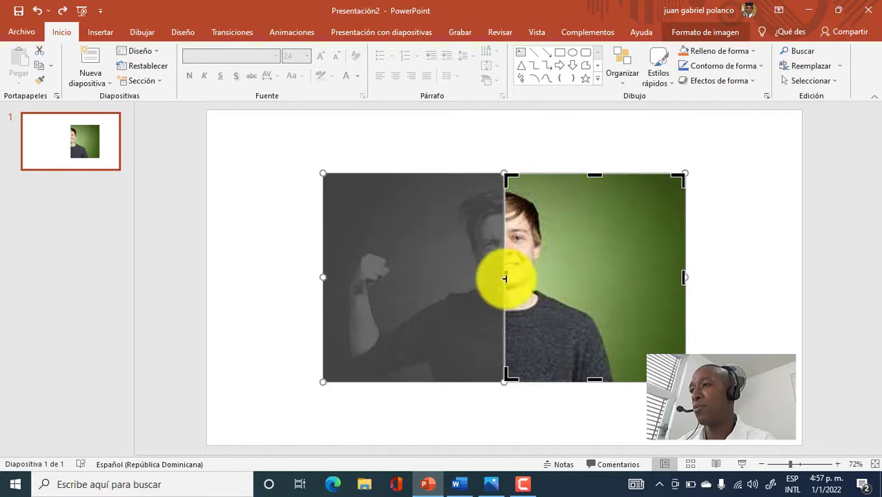
drag(504, 277, 337, 280)
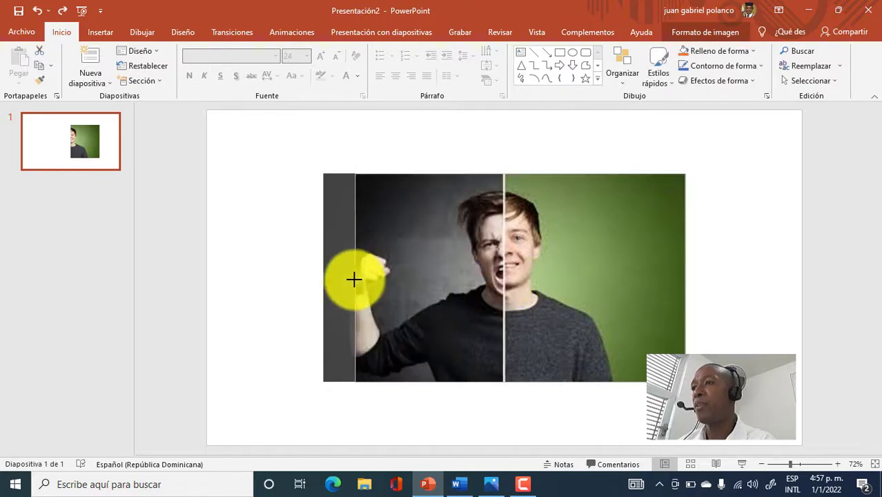
drag(338, 280, 325, 280)
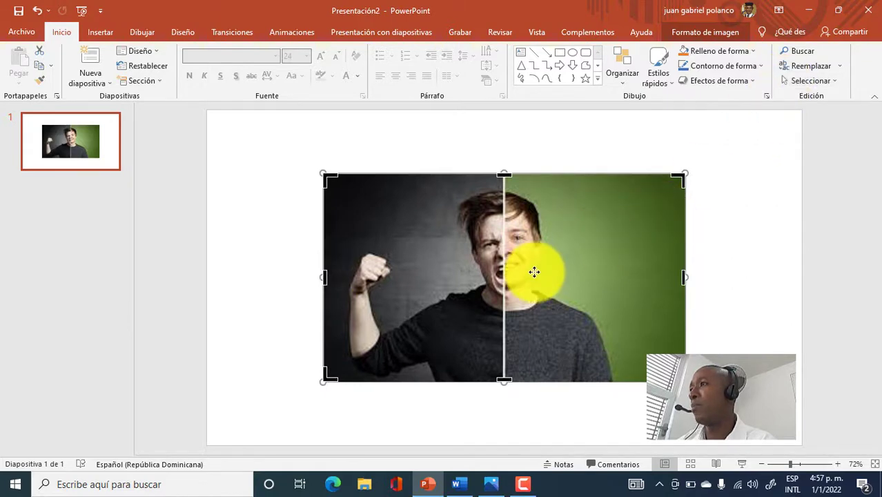
click(766, 260)
click(568, 275)
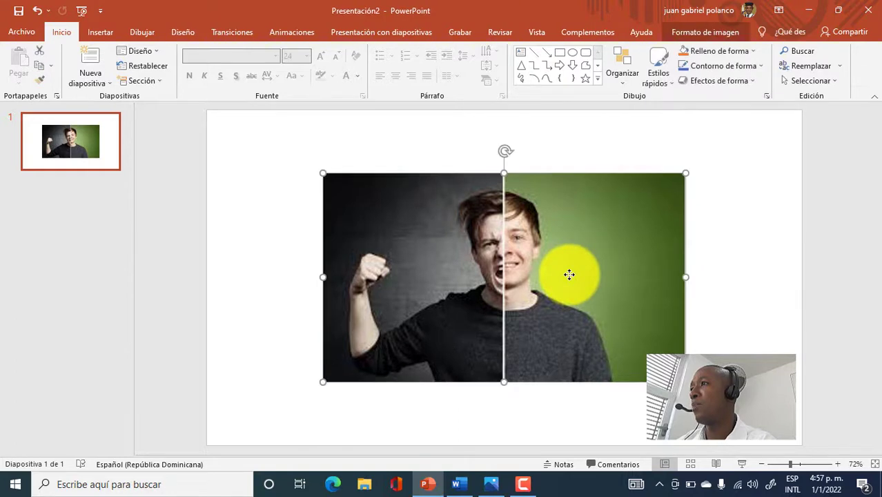
double_click(568, 275)
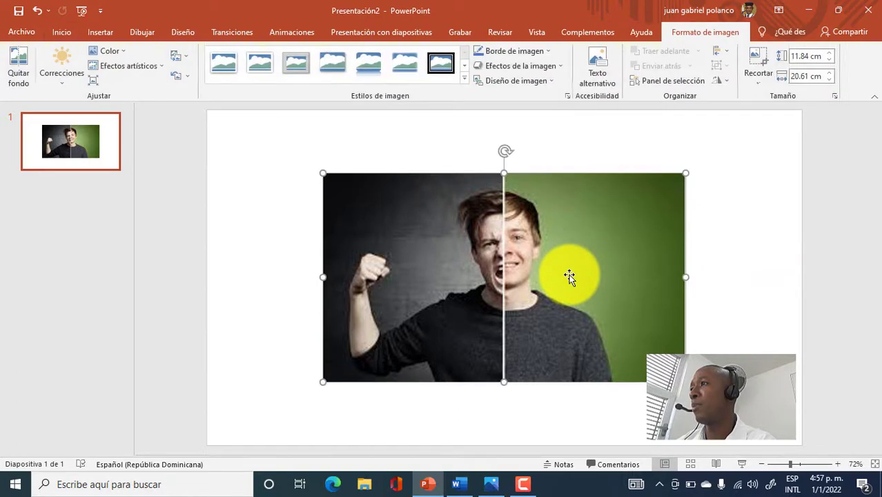
click(757, 81)
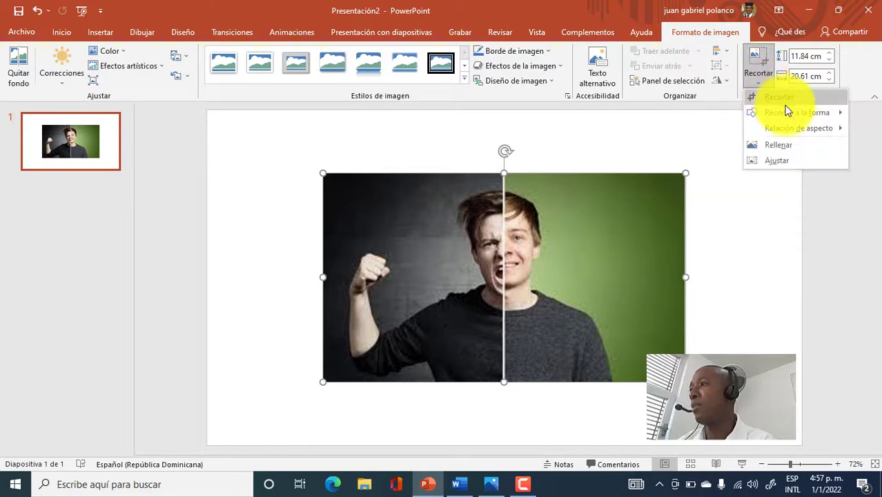
mouse_move(789, 114)
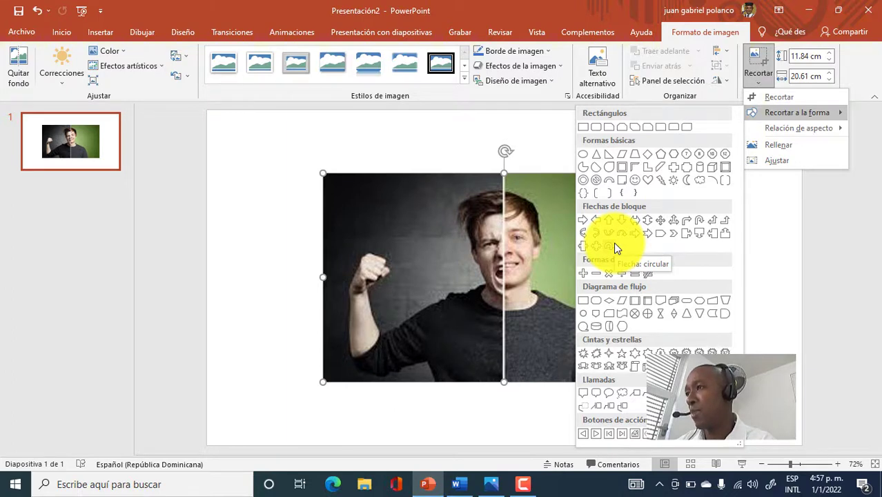
click(597, 155)
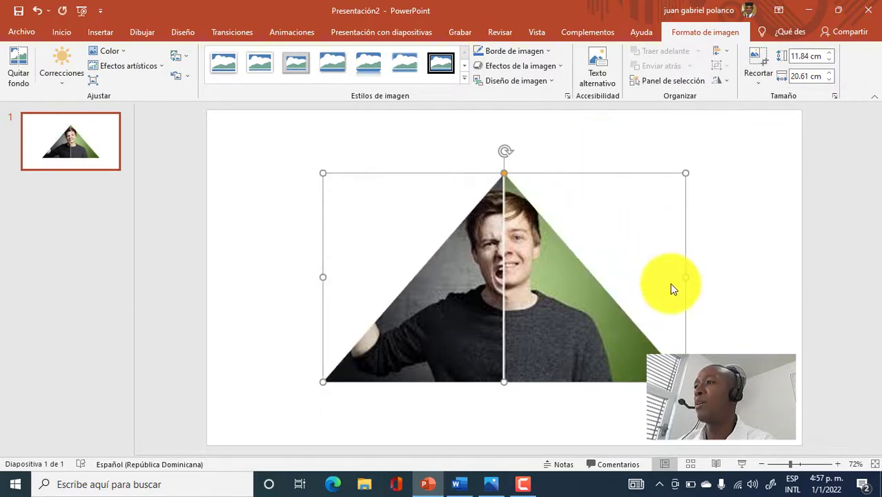
click(735, 279)
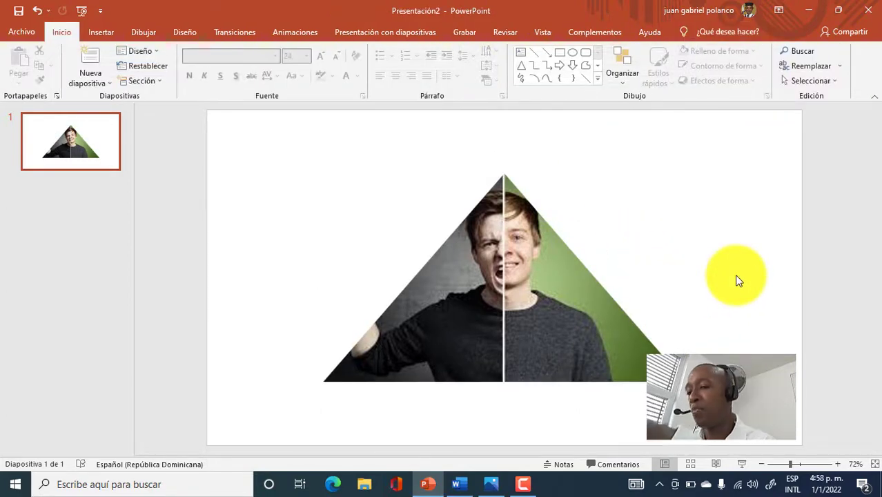
key(ctrl+z)
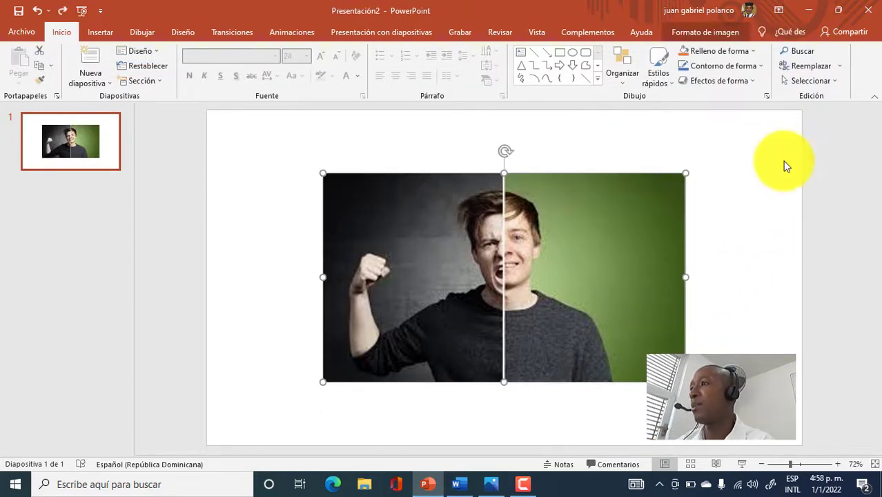
Try cropping the photo to a rounded terminator shape, then undo it.
click(719, 214)
click(546, 272)
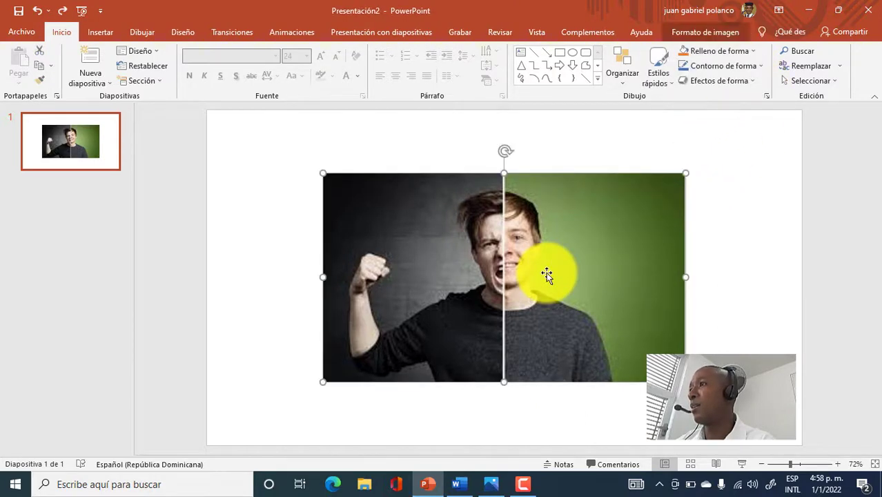
click(546, 272)
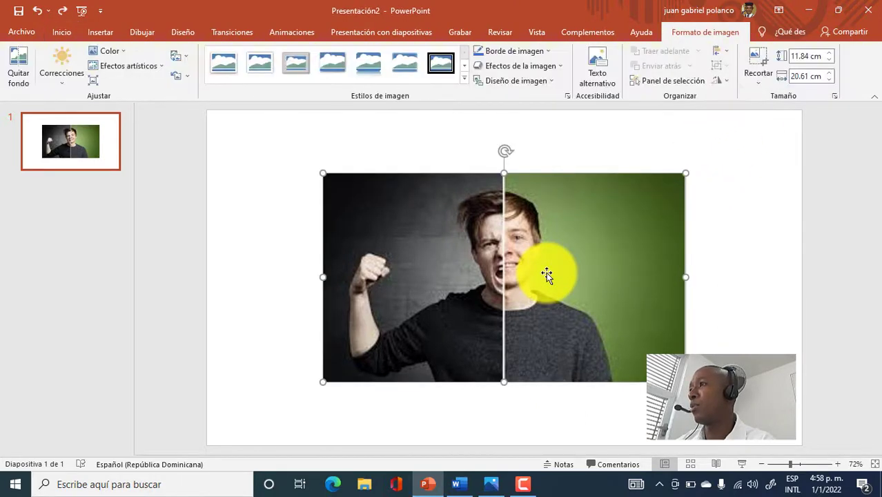
click(755, 81)
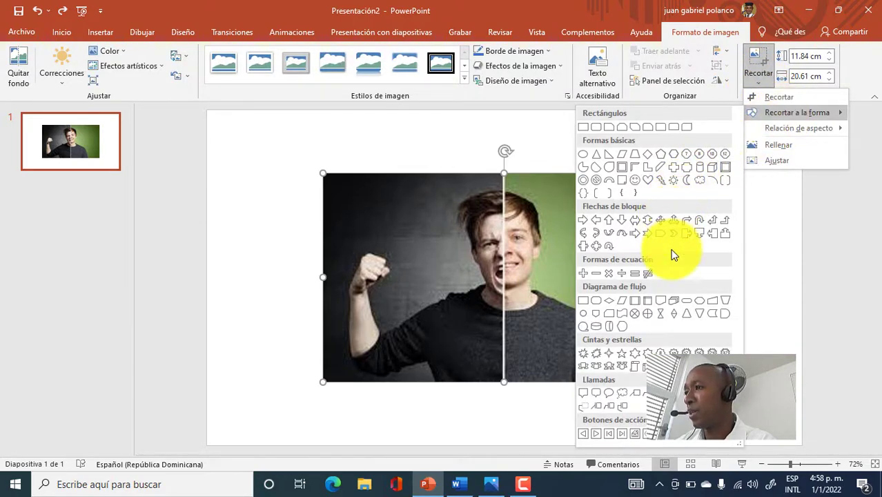
click(686, 301)
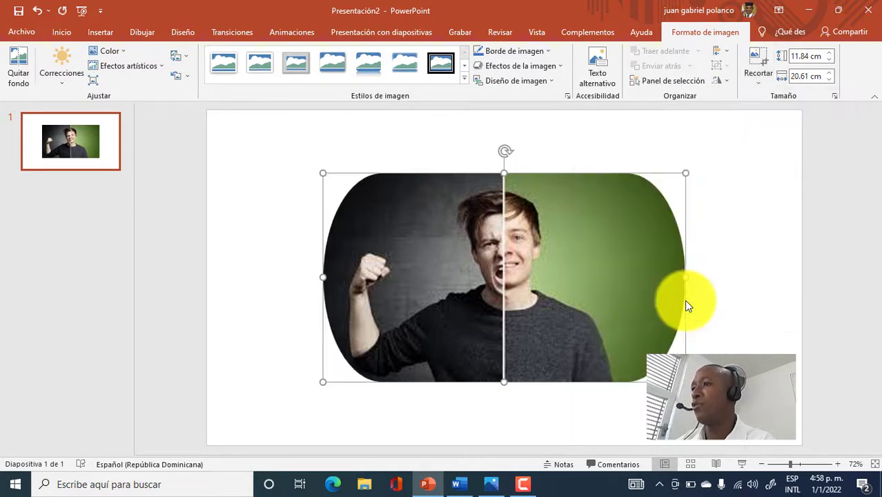
click(732, 265)
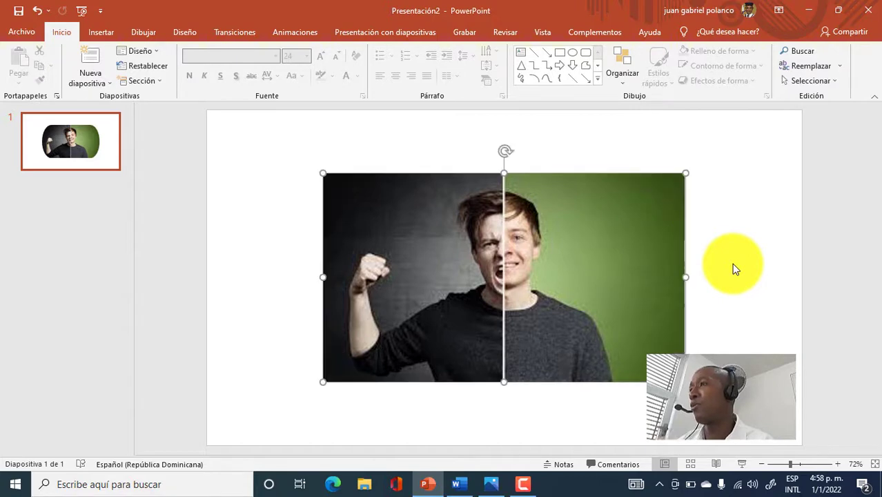
key(ctrl+z)
Crop the photo to the Cilindro shape and view the curved result.
click(734, 240)
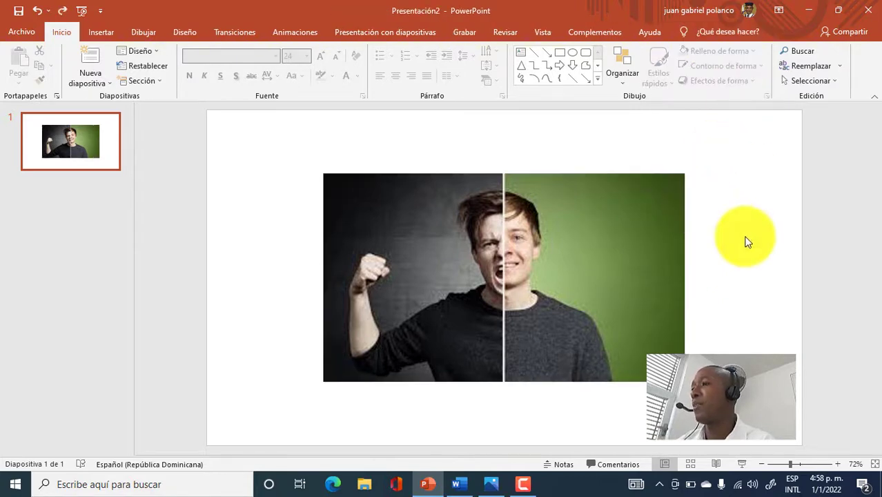
click(577, 265)
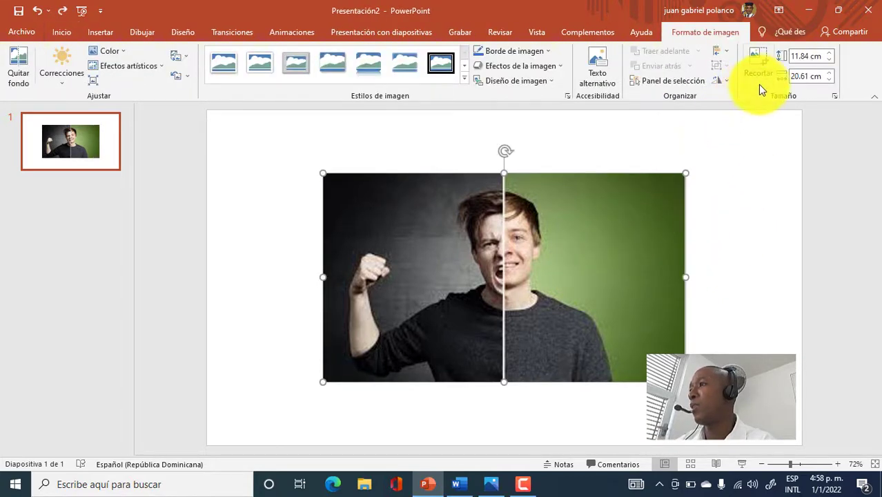
click(758, 84)
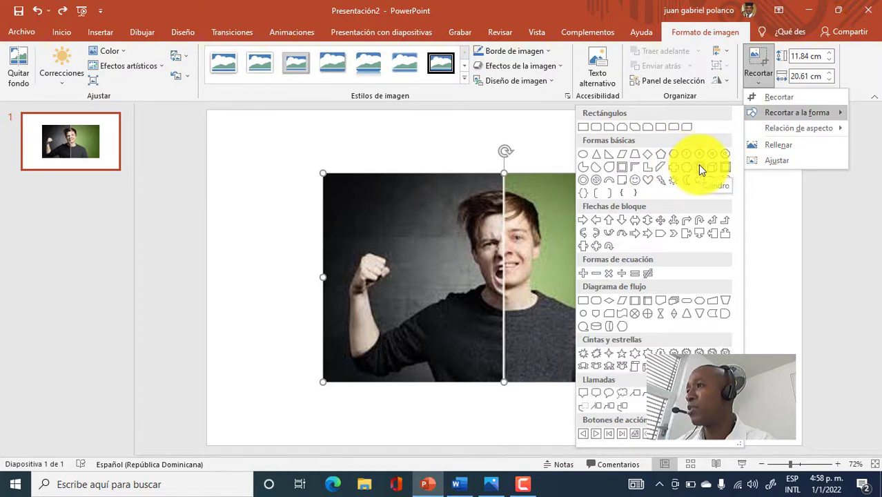
click(700, 168)
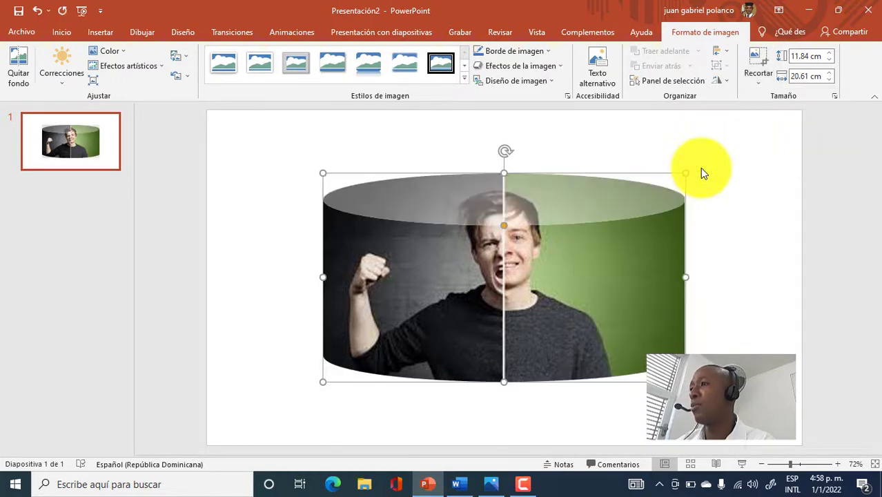
click(716, 238)
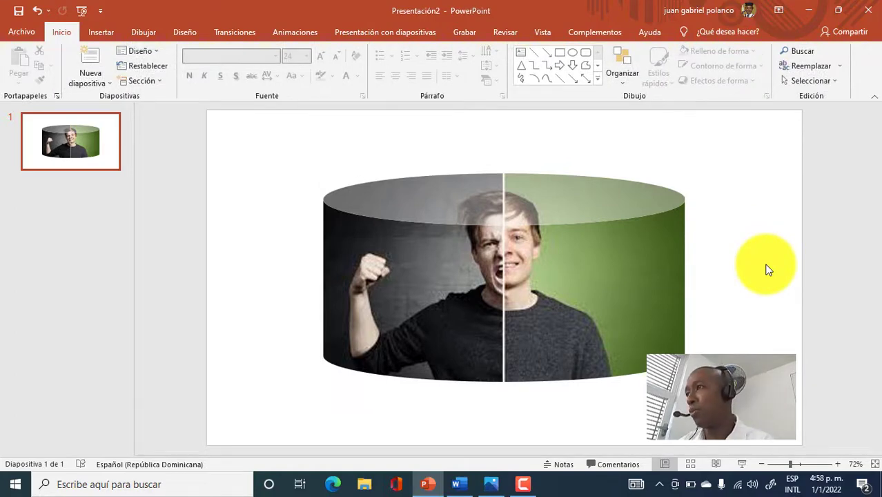
Undo the cylinder crop, reselect the photo and show the Relación de aspecto ratio list.
key(ctrl+z)
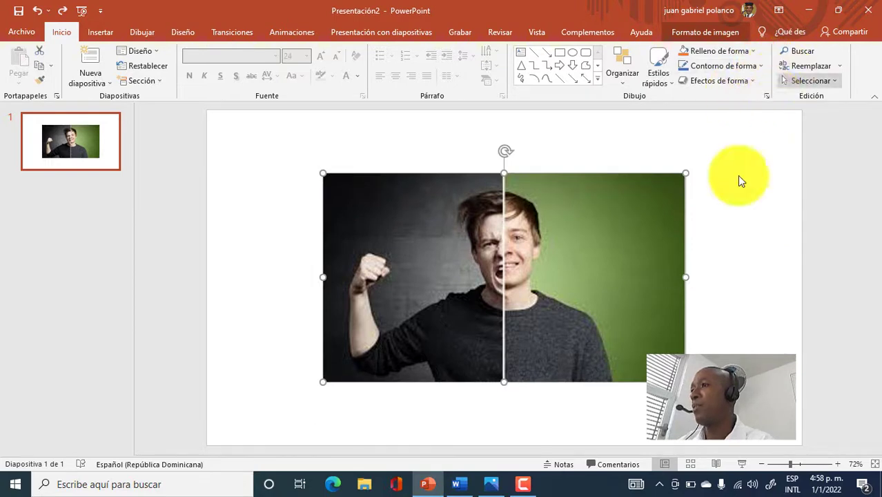
click(767, 202)
double_click(560, 272)
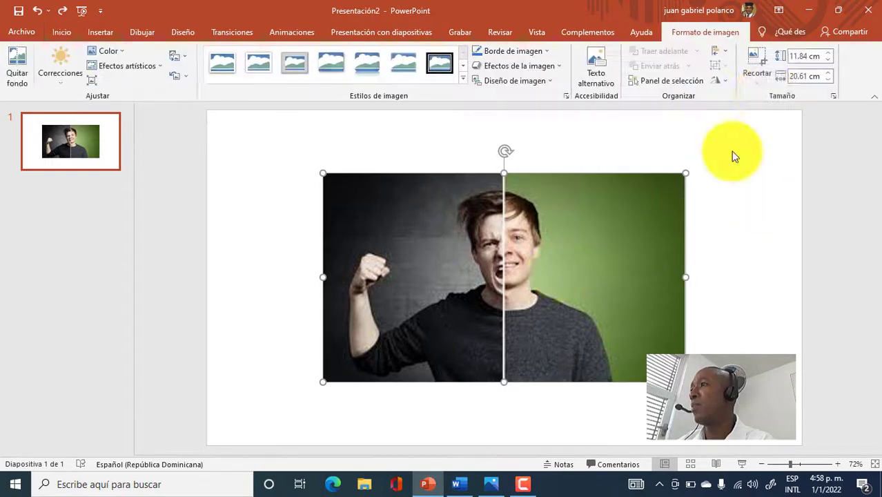
click(759, 81)
mouse_move(787, 114)
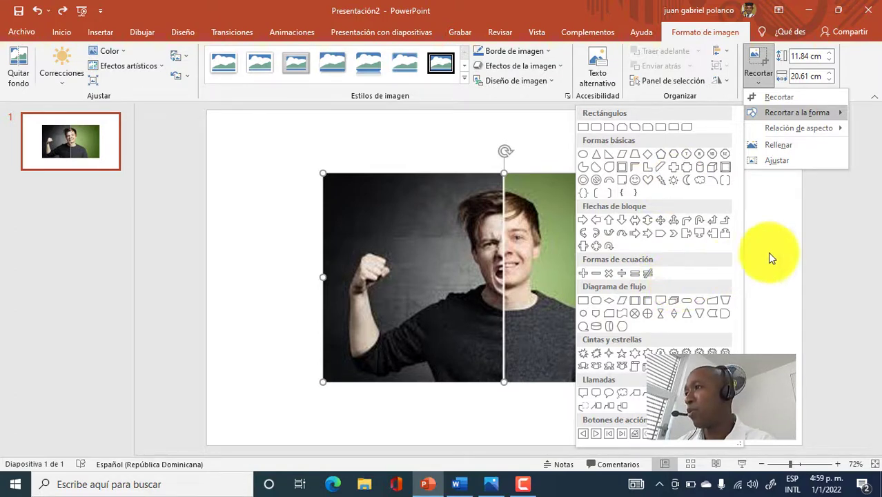
mouse_move(781, 133)
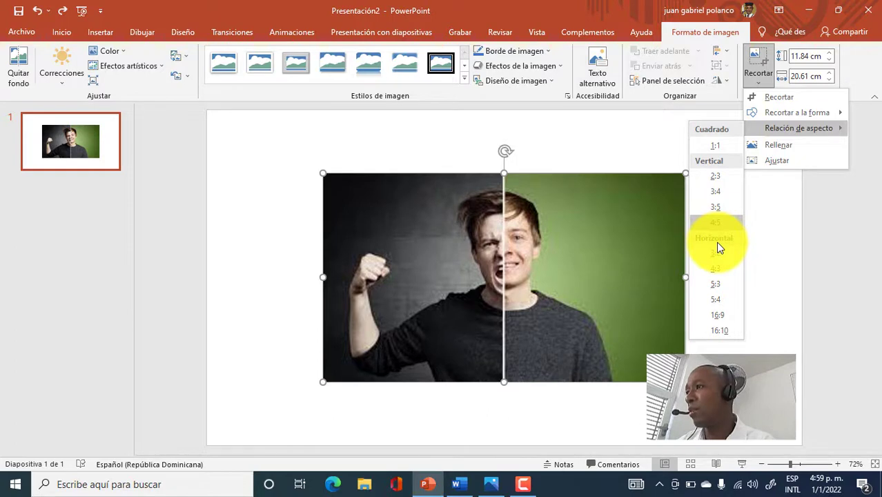
click(716, 205)
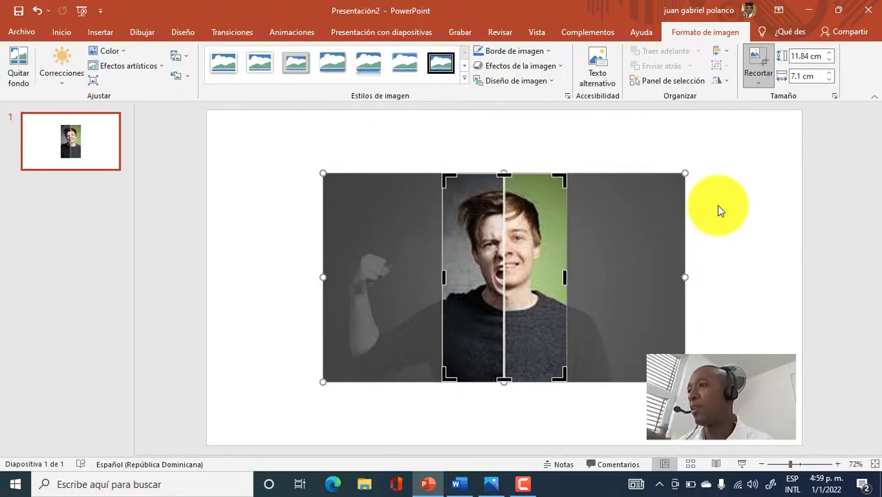
key(ctrl+z)
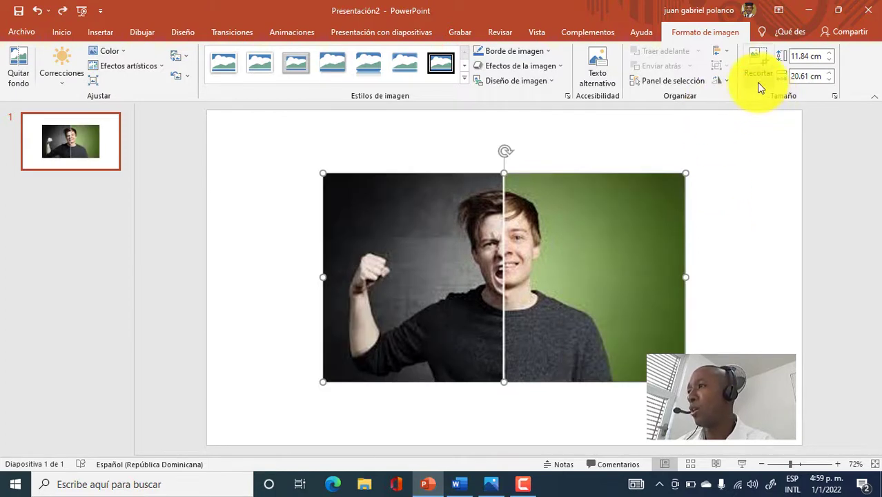
click(756, 82)
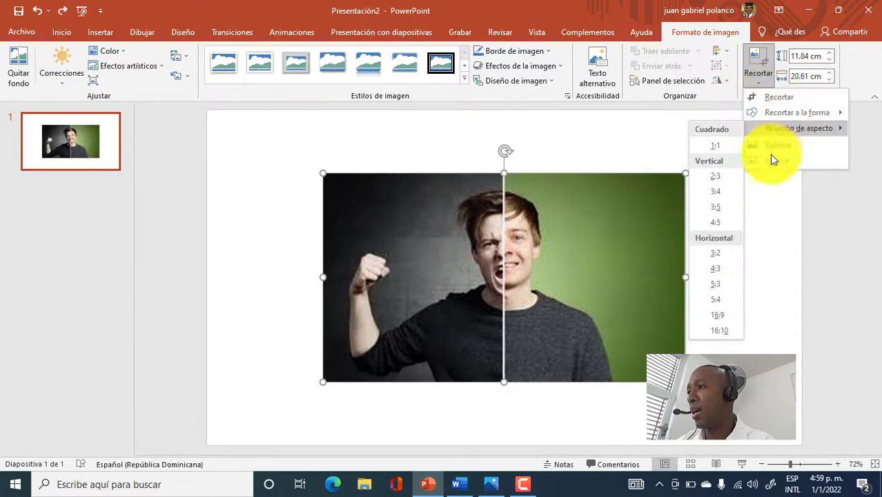
click(712, 302)
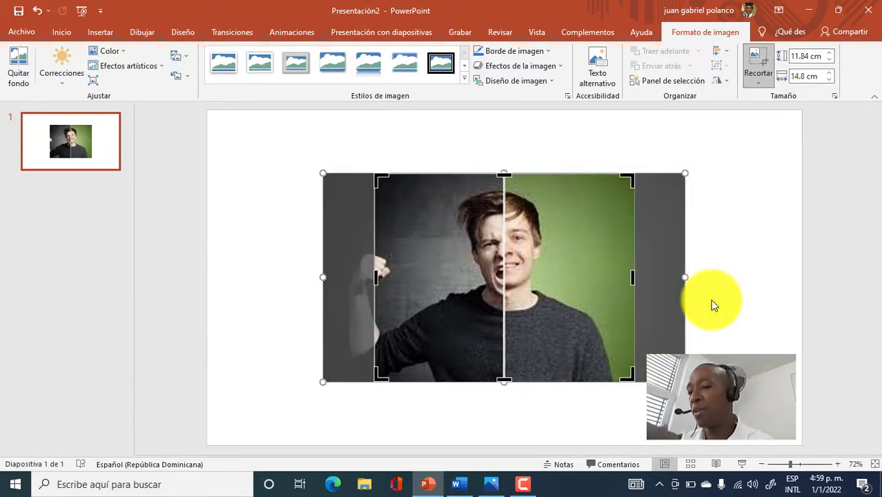
key(ctrl+z)
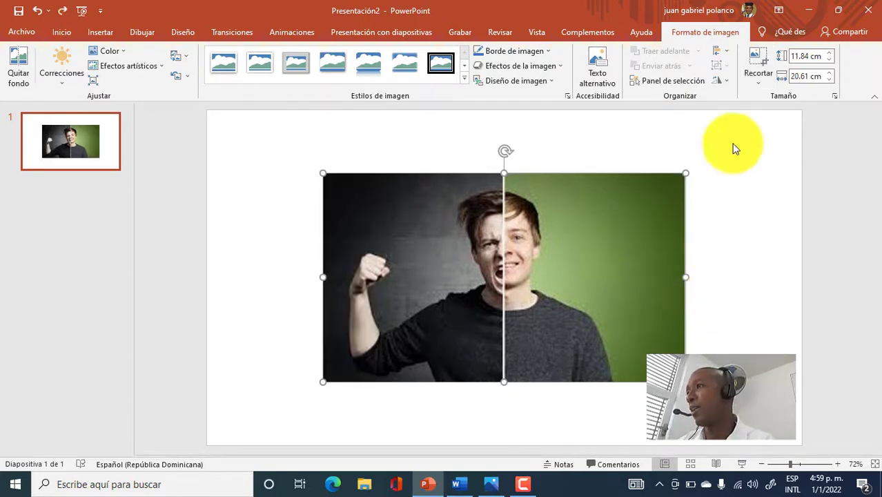
Use a Rellenar crop to cut the photo to its left half, then undo it.
click(757, 81)
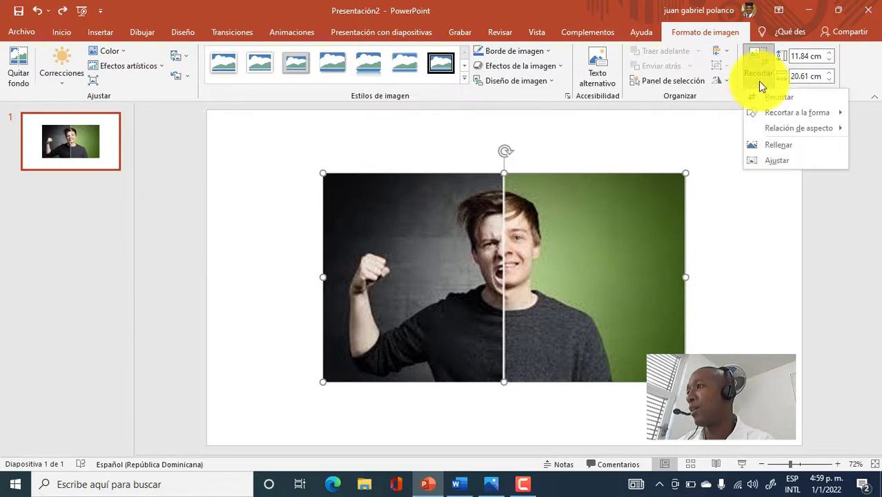
mouse_move(788, 126)
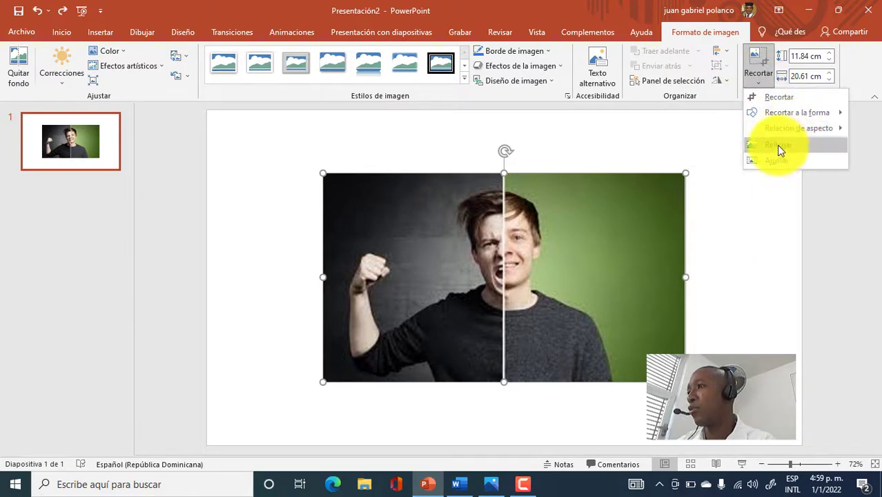
click(778, 147)
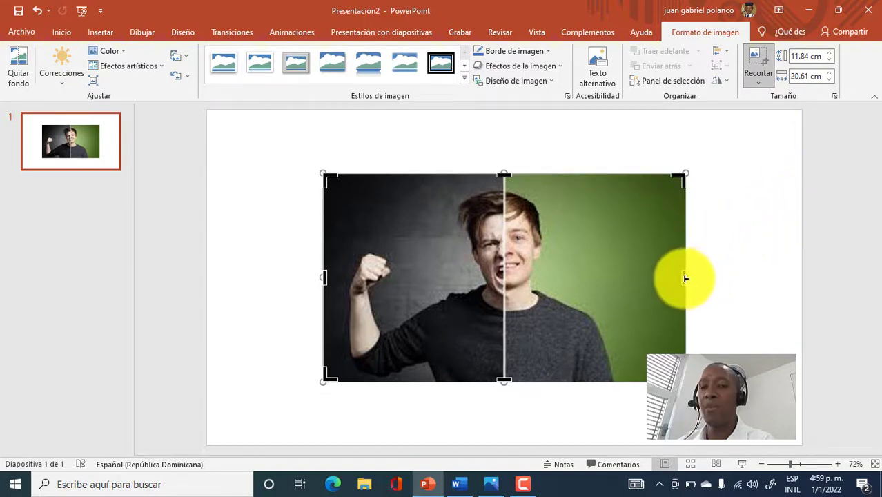
drag(684, 278, 614, 276)
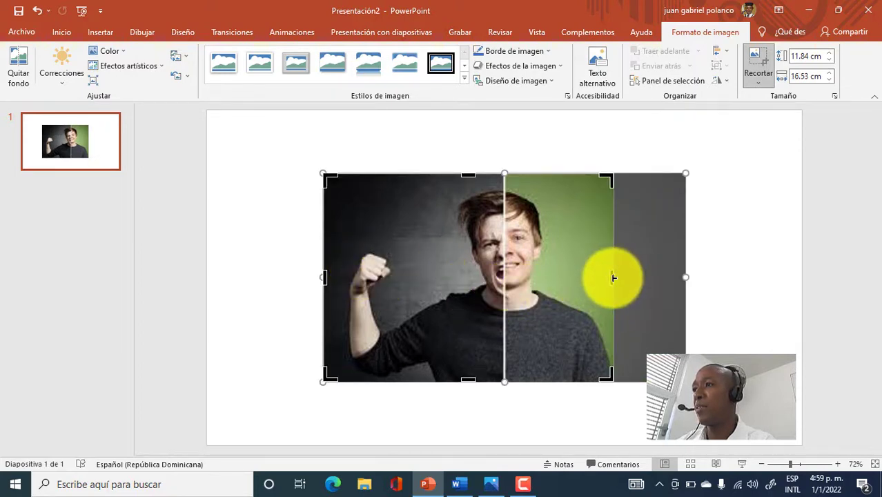
drag(613, 278, 502, 274)
click(727, 270)
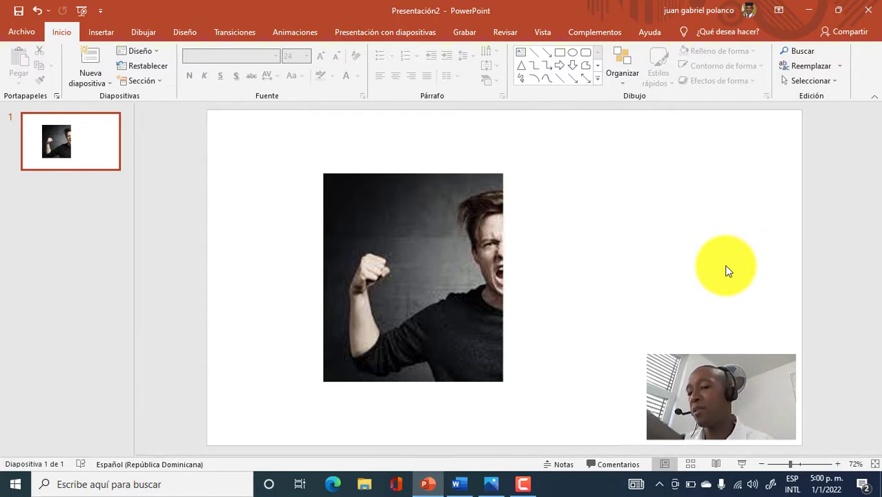
key(ctrl+z)
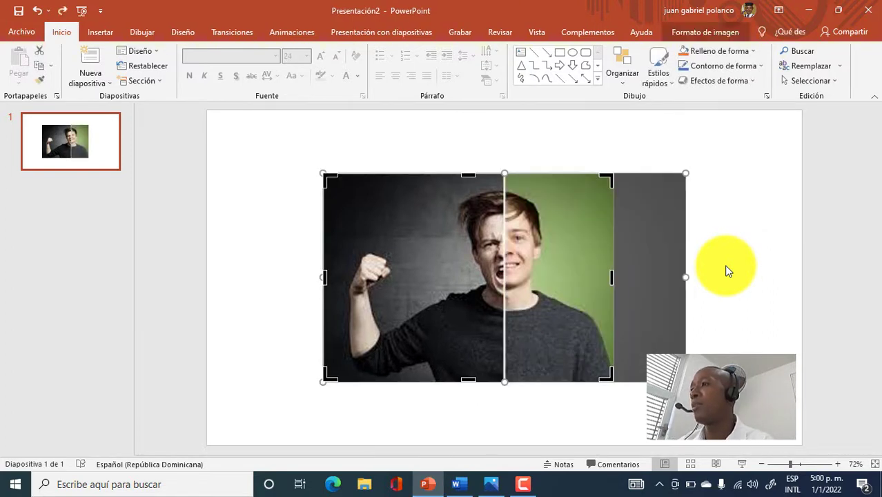
Keep the smaller right-side trim at 11.84 × 16.53 cm and reselect the photo.
click(758, 283)
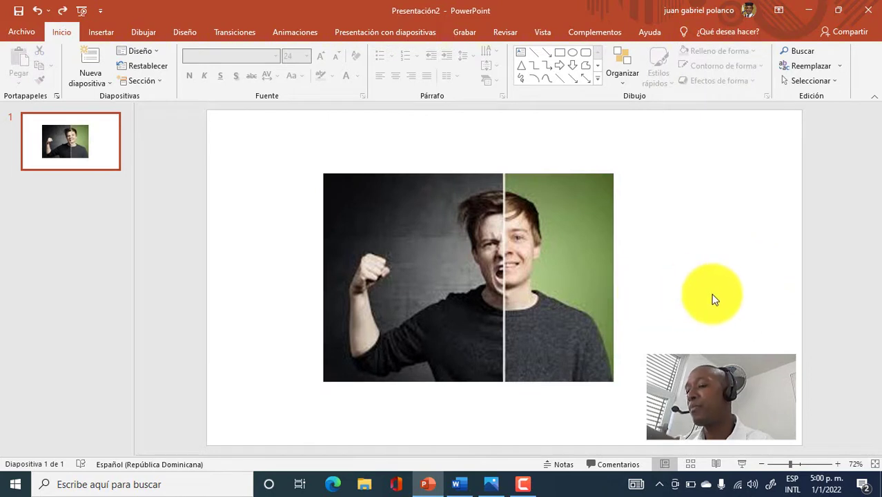
click(550, 278)
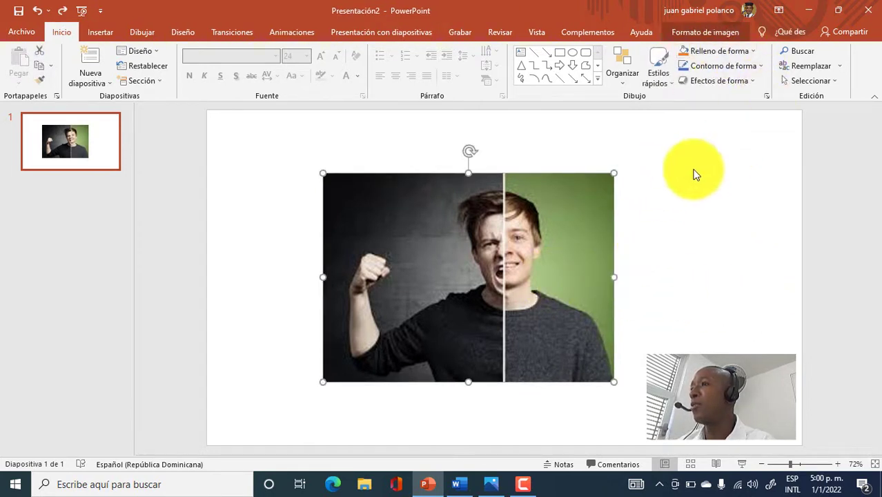
click(706, 231)
double_click(471, 303)
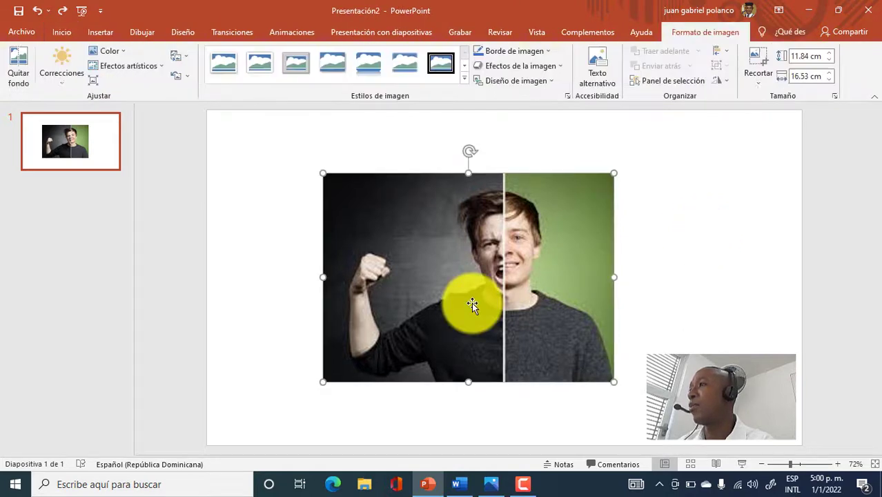
Apply Ajustar, then trim all four edges to a 9.57 × 8.61 cm portrait without the fist.
click(759, 83)
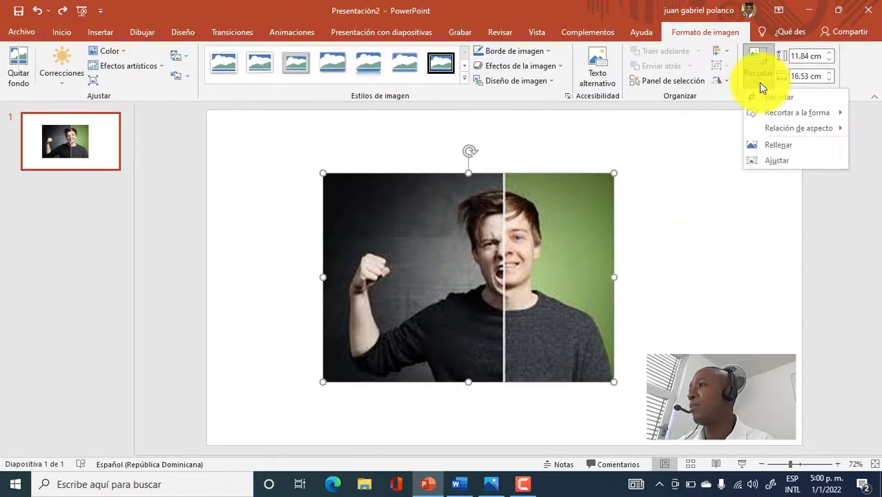
click(786, 162)
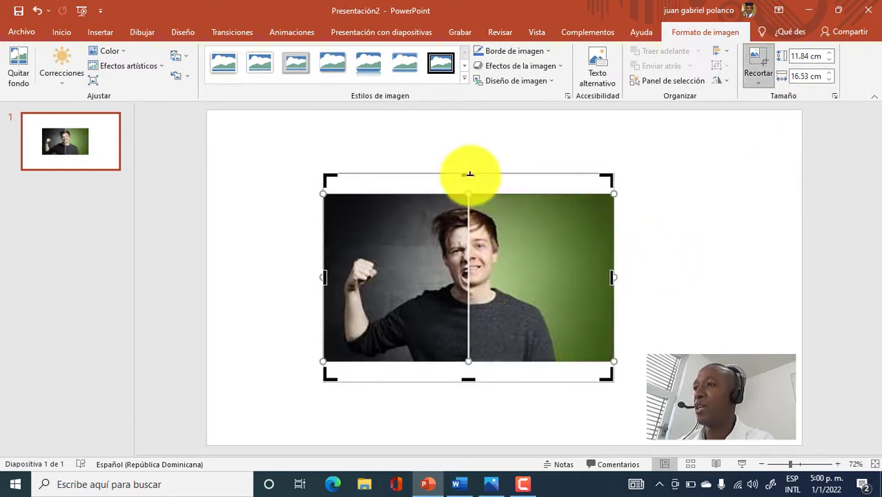
drag(468, 172, 468, 194)
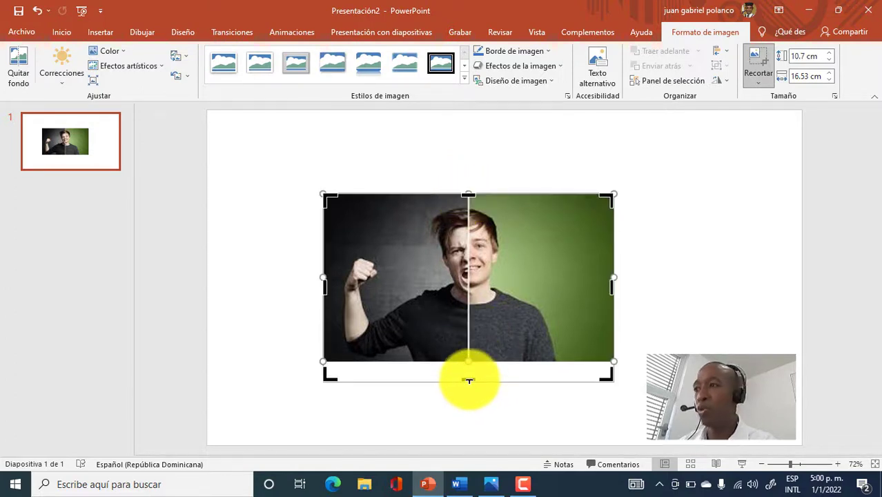
drag(468, 380, 469, 361)
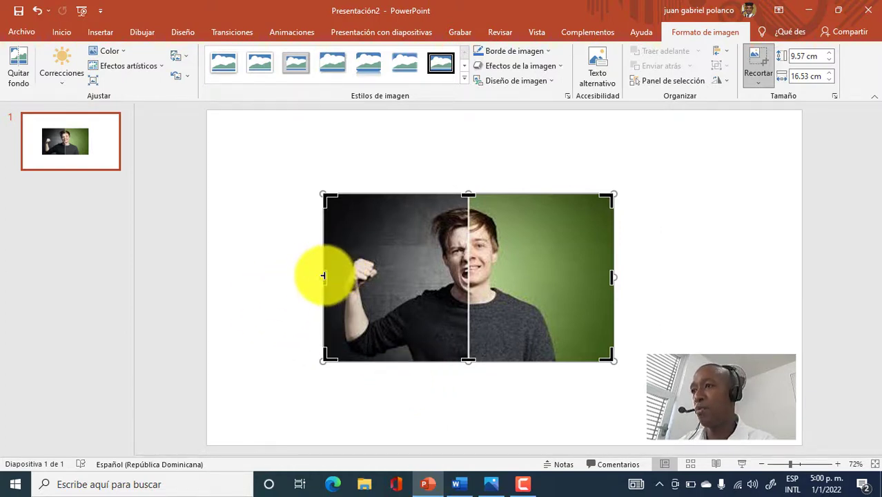
drag(323, 276, 405, 283)
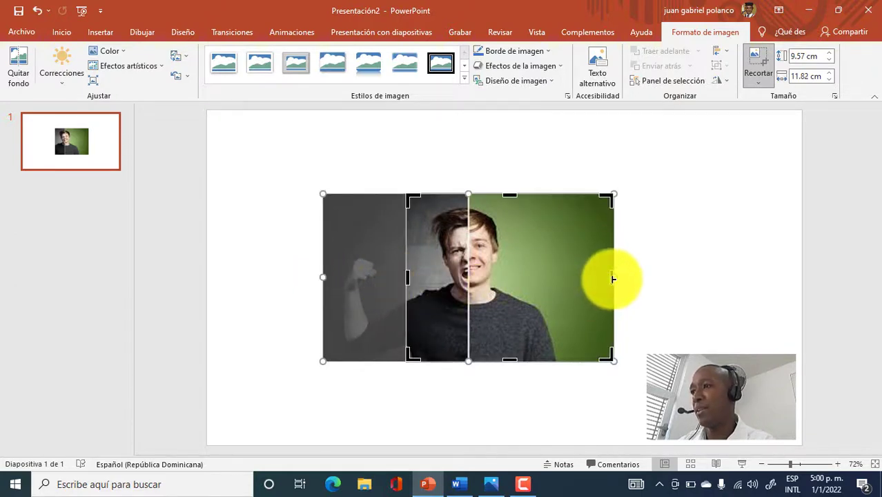
drag(608, 278, 556, 284)
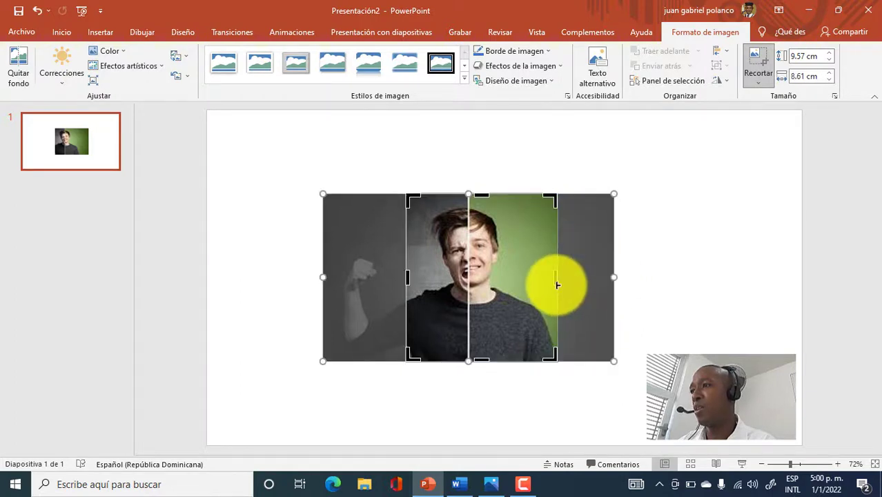
click(726, 278)
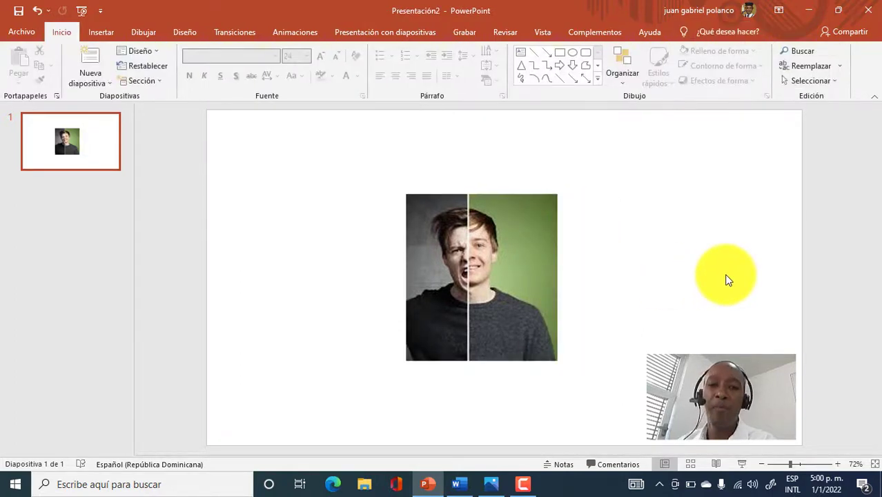